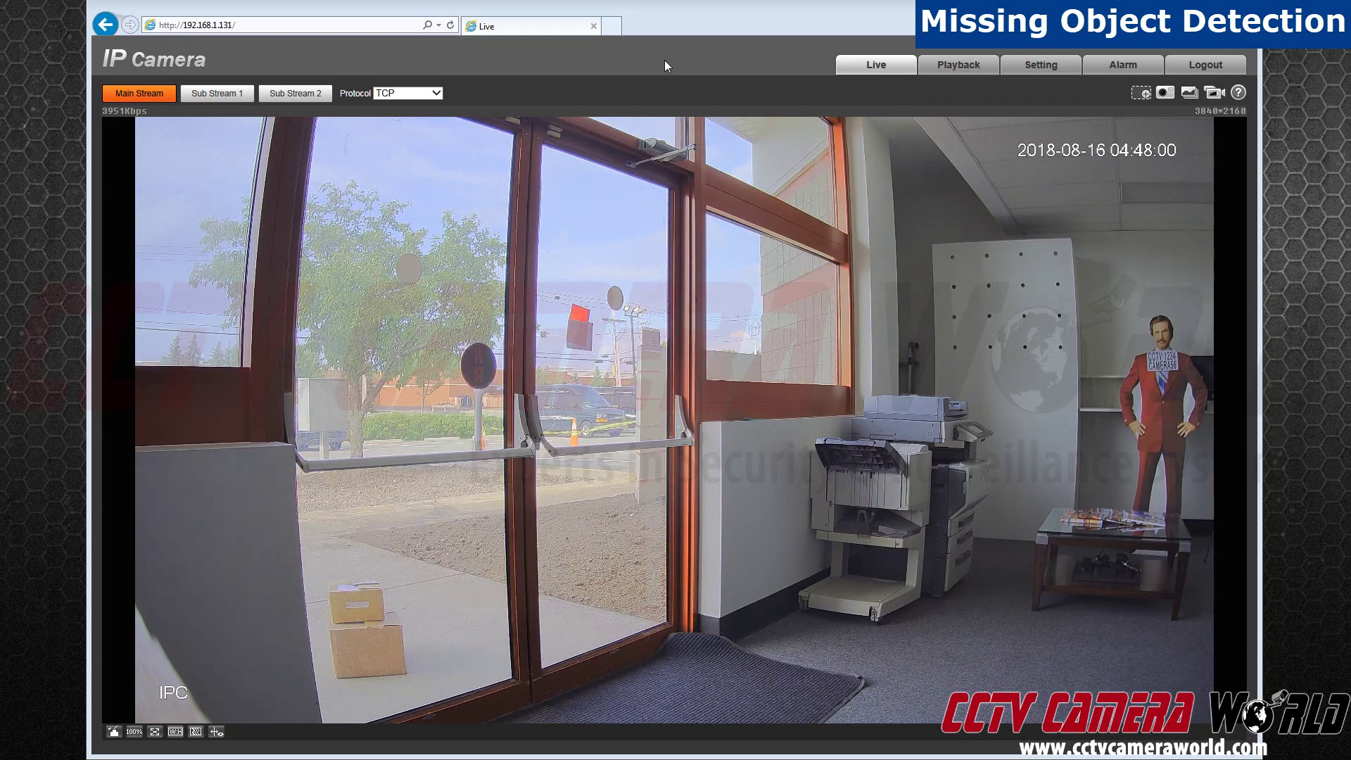
Go to the Setting pages and expand Event to show Video Detection, Smart Plan, IVS and more.
{"action": "left_click", "coordinate": [1032, 67]}
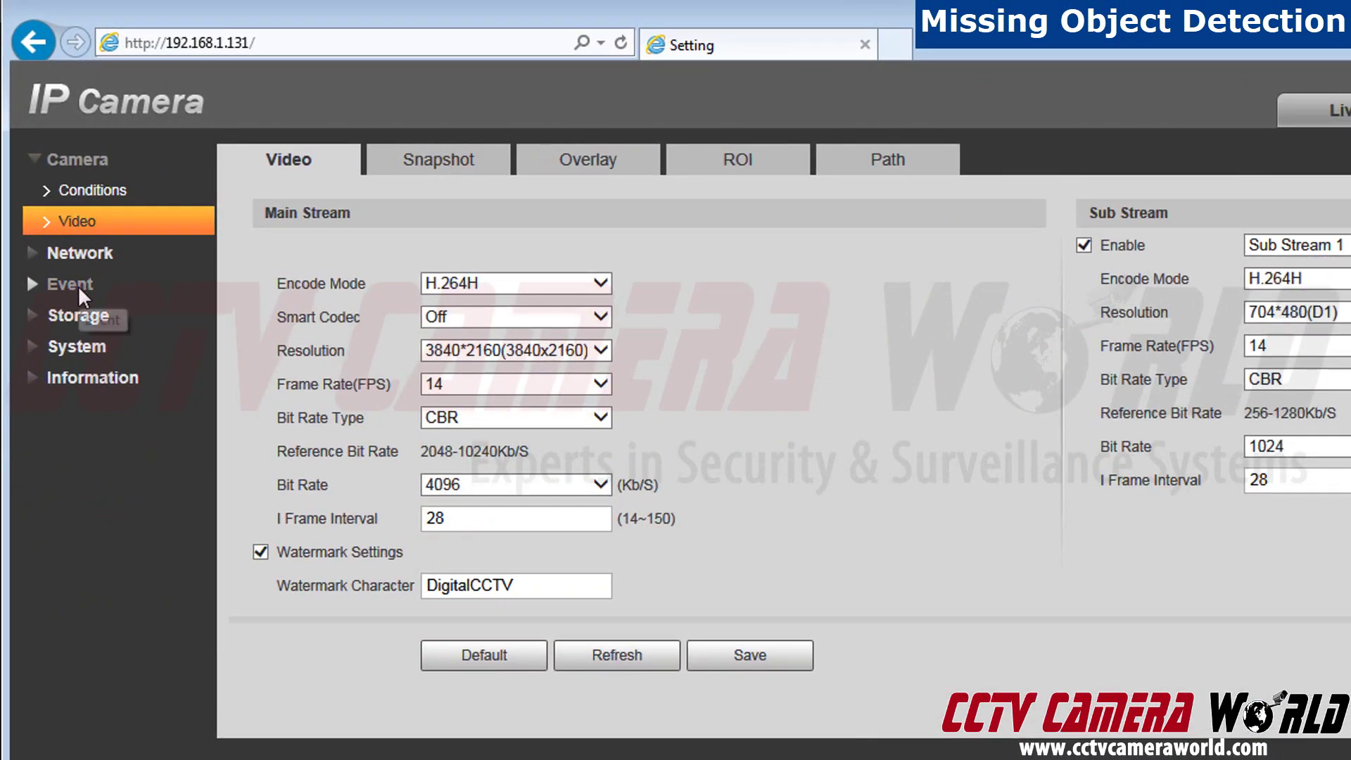
{"action": "left_click", "coordinate": [71, 282]}
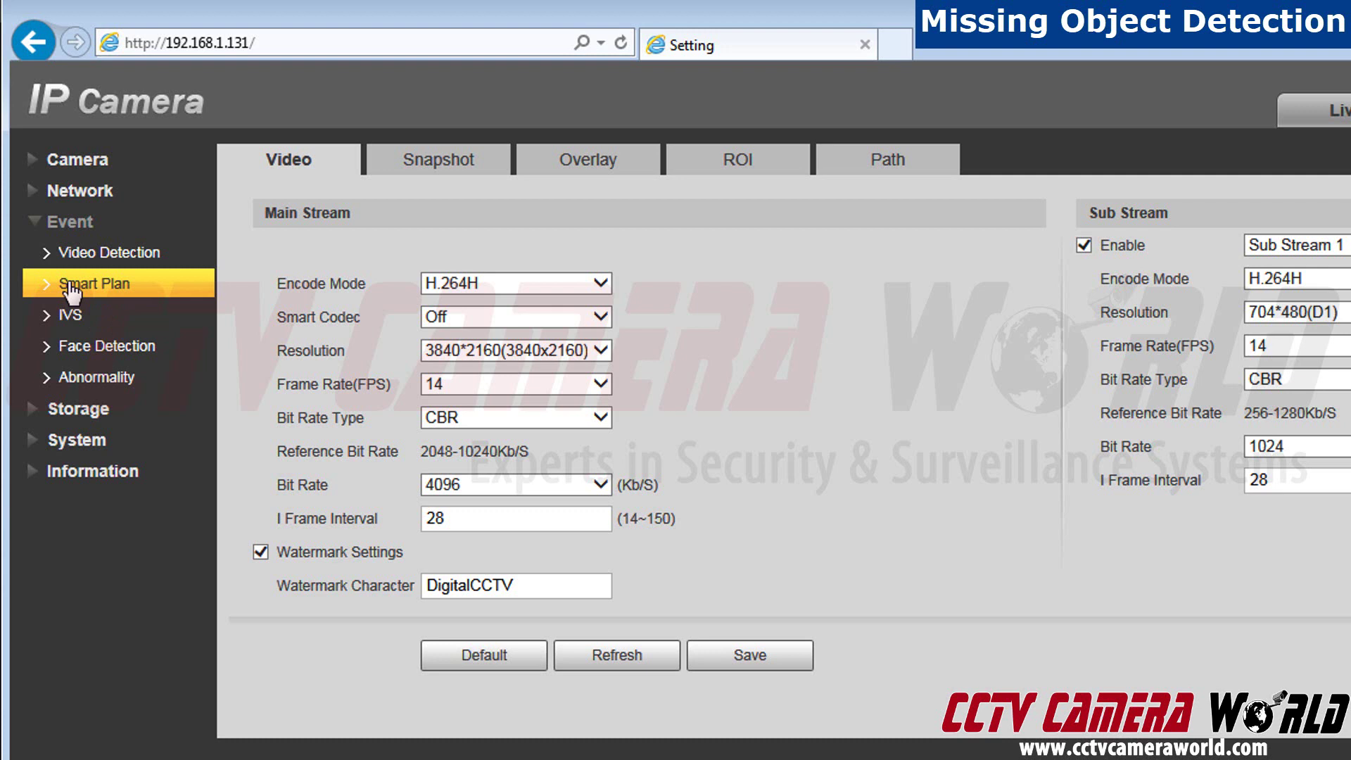
In Smart Plan, deselect Face Detection, select IVS, and save.
{"action": "left_click", "coordinate": [71, 289]}
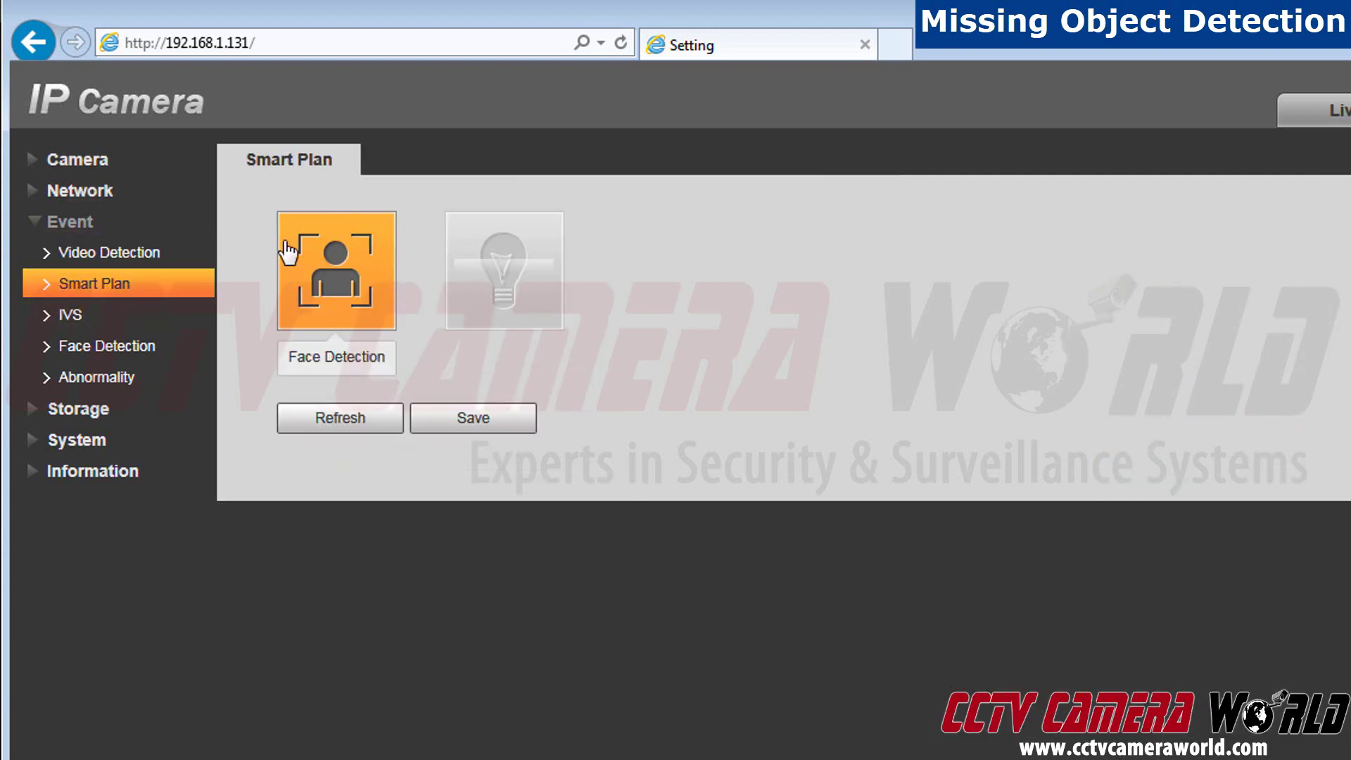
{"action": "left_click", "coordinate": [336, 273]}
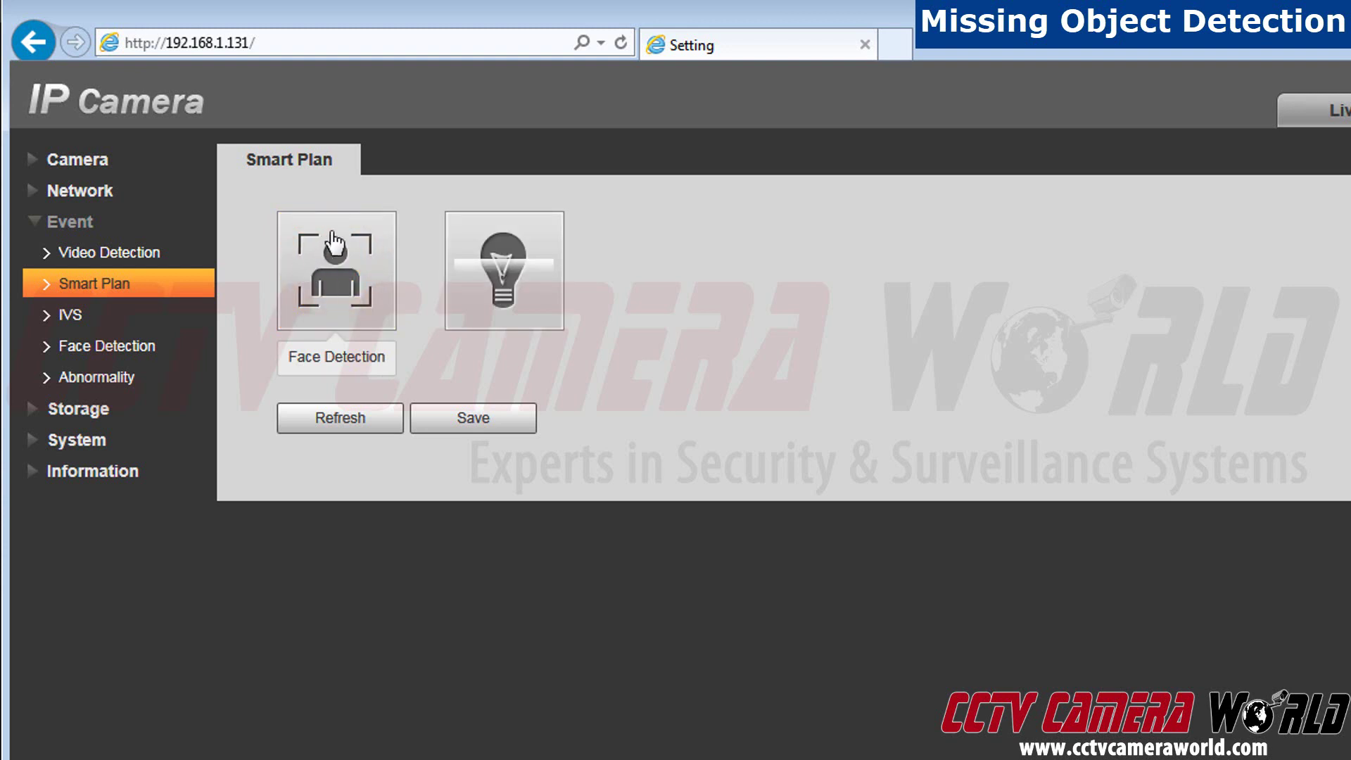
{"action": "left_click", "coordinate": [489, 280]}
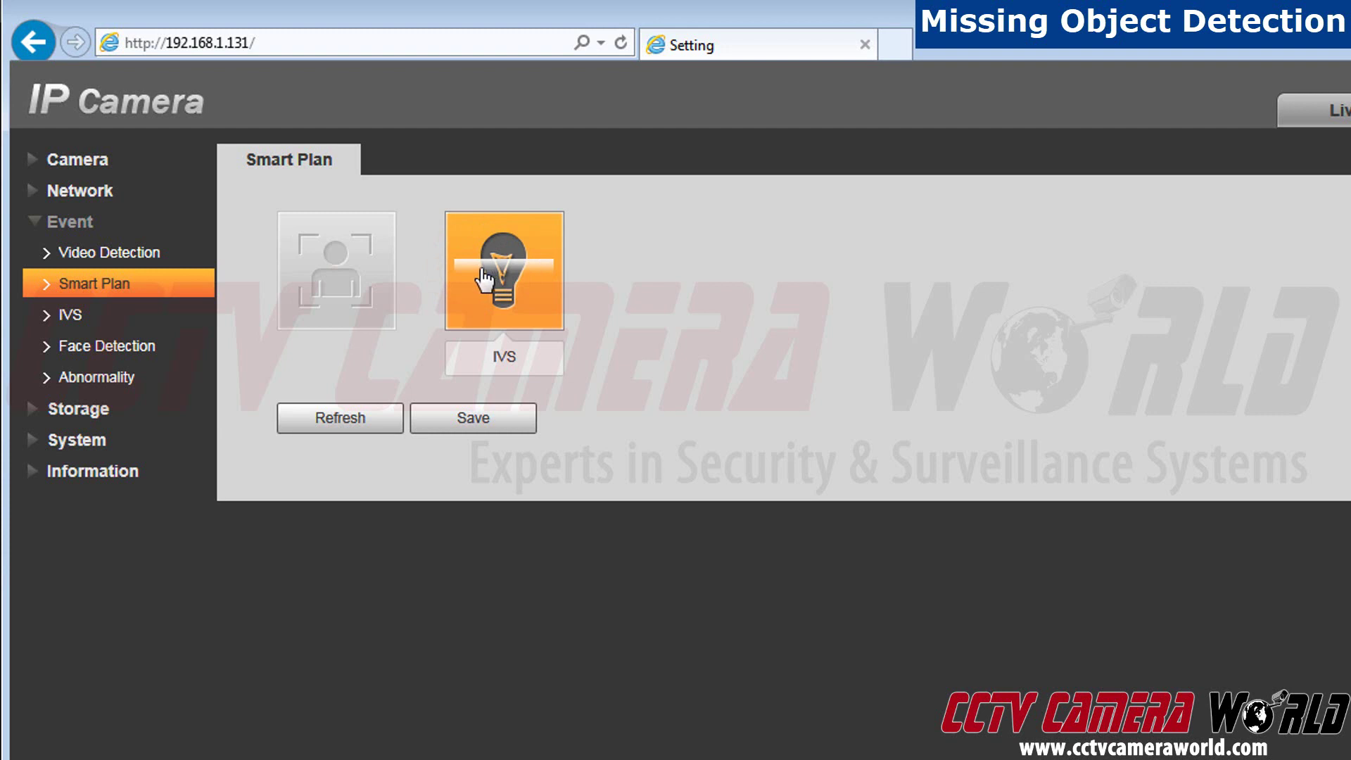
{"action": "left_click", "coordinate": [489, 421]}
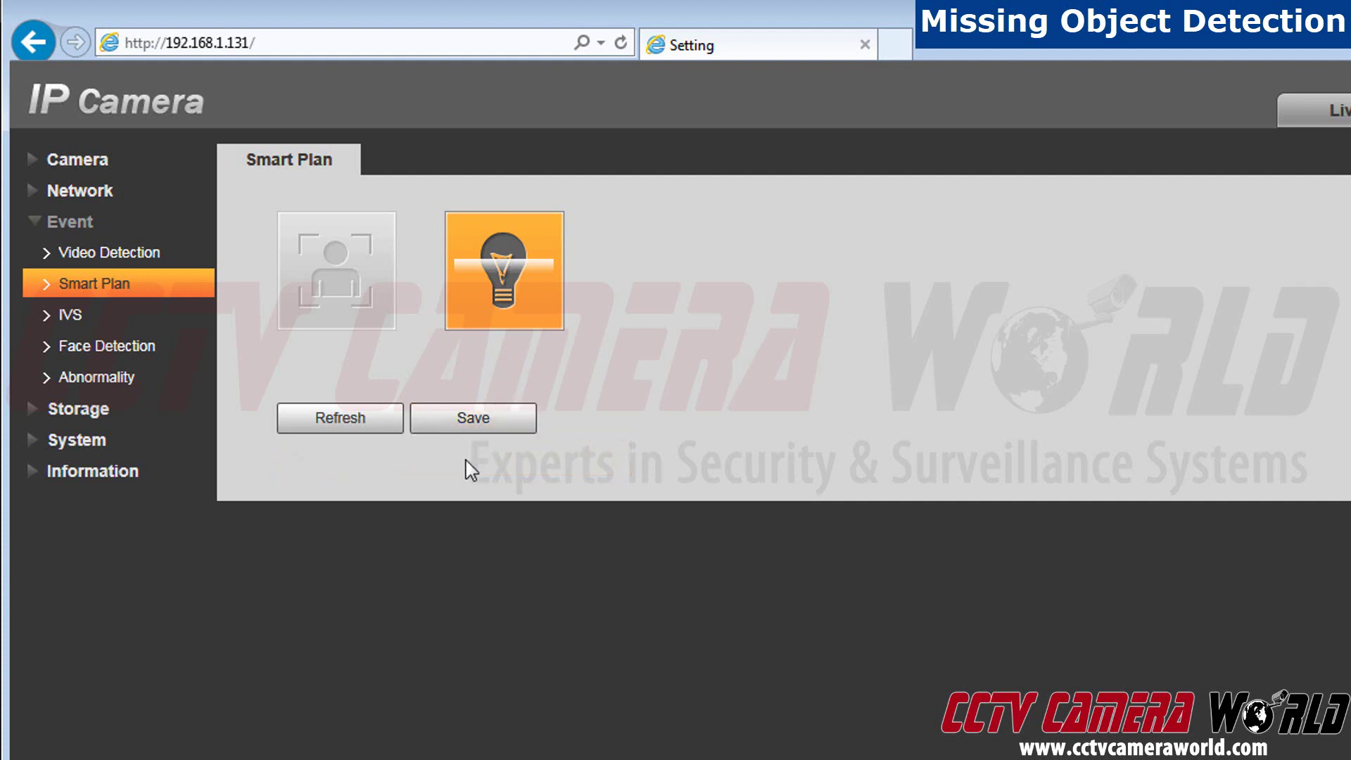
Go to the IVS page and add a new rule, Rule1.
{"action": "left_click", "coordinate": [74, 322]}
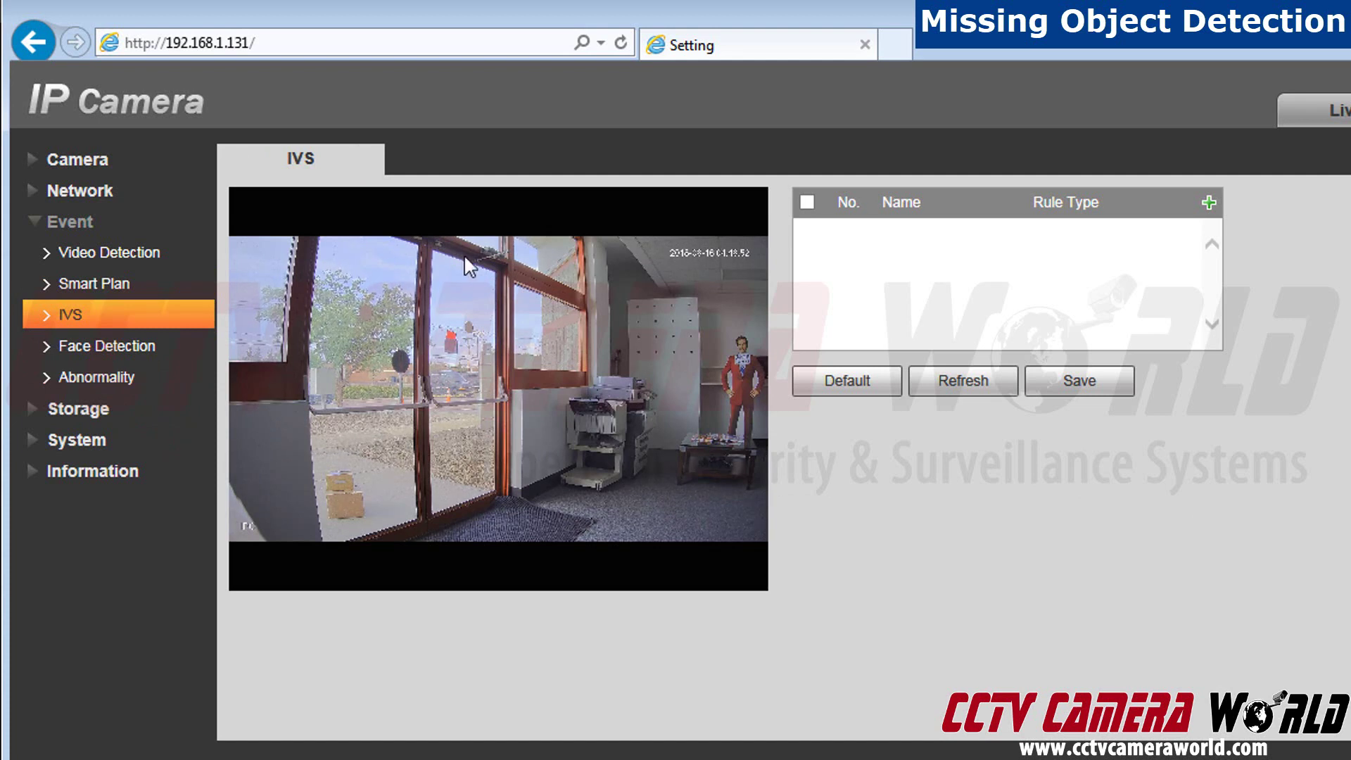
{"action": "left_click", "coordinate": [1210, 206]}
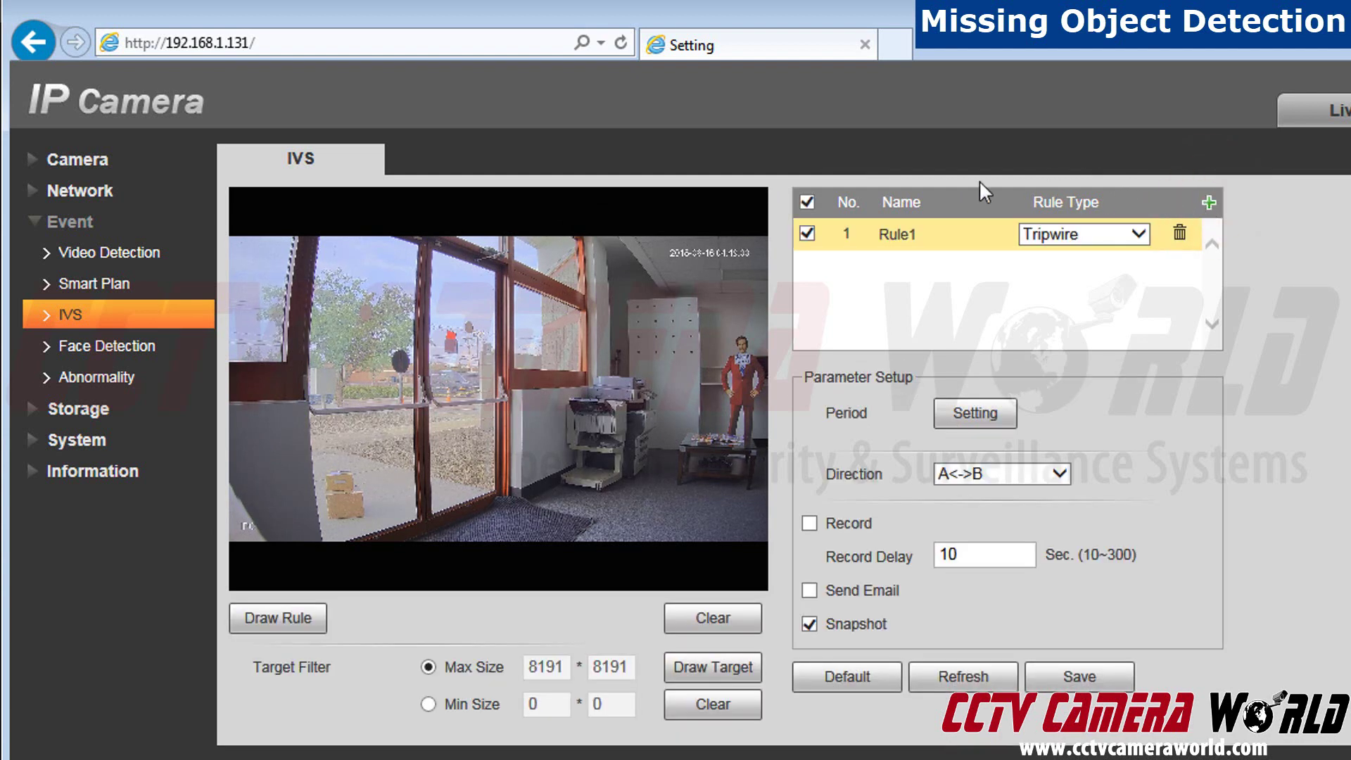
Set Rule1's rule type to Missing Object, keeping the rule enabled.
{"action": "left_click", "coordinate": [807, 233]}
{"action": "left_click", "coordinate": [809, 234]}
{"action": "left_click", "coordinate": [1110, 237]}
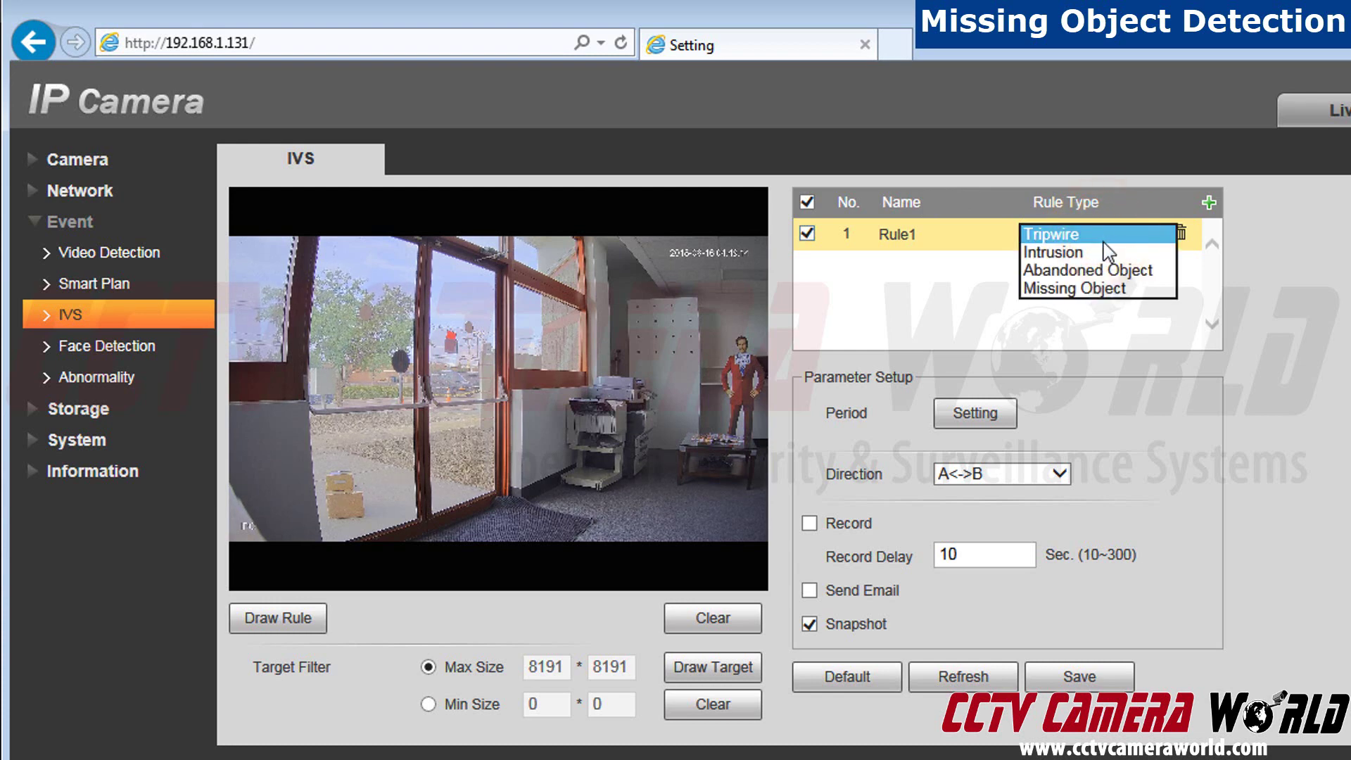
{"action": "left_click", "coordinate": [1106, 294]}
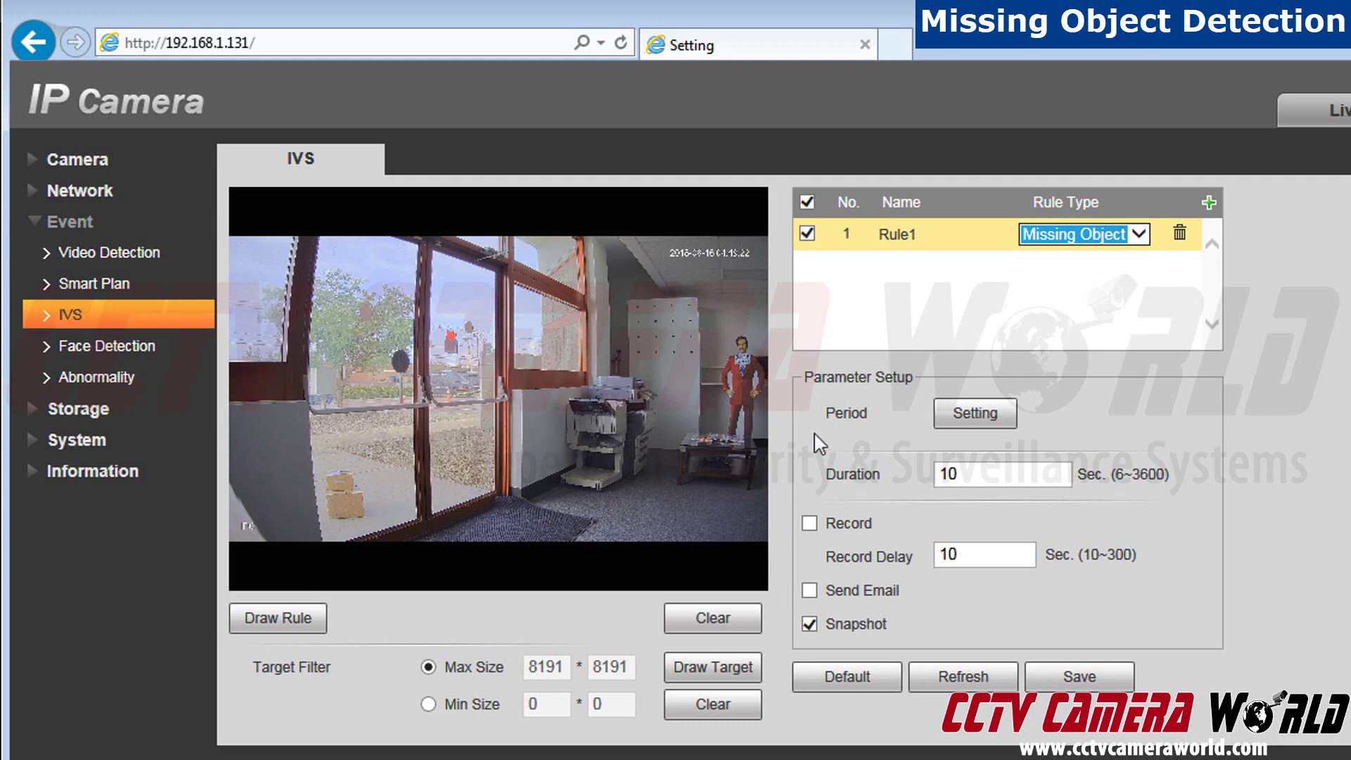
Draw a four-corner region enclosing the packages by the door and close it.
{"action": "left_click", "coordinate": [265, 628]}
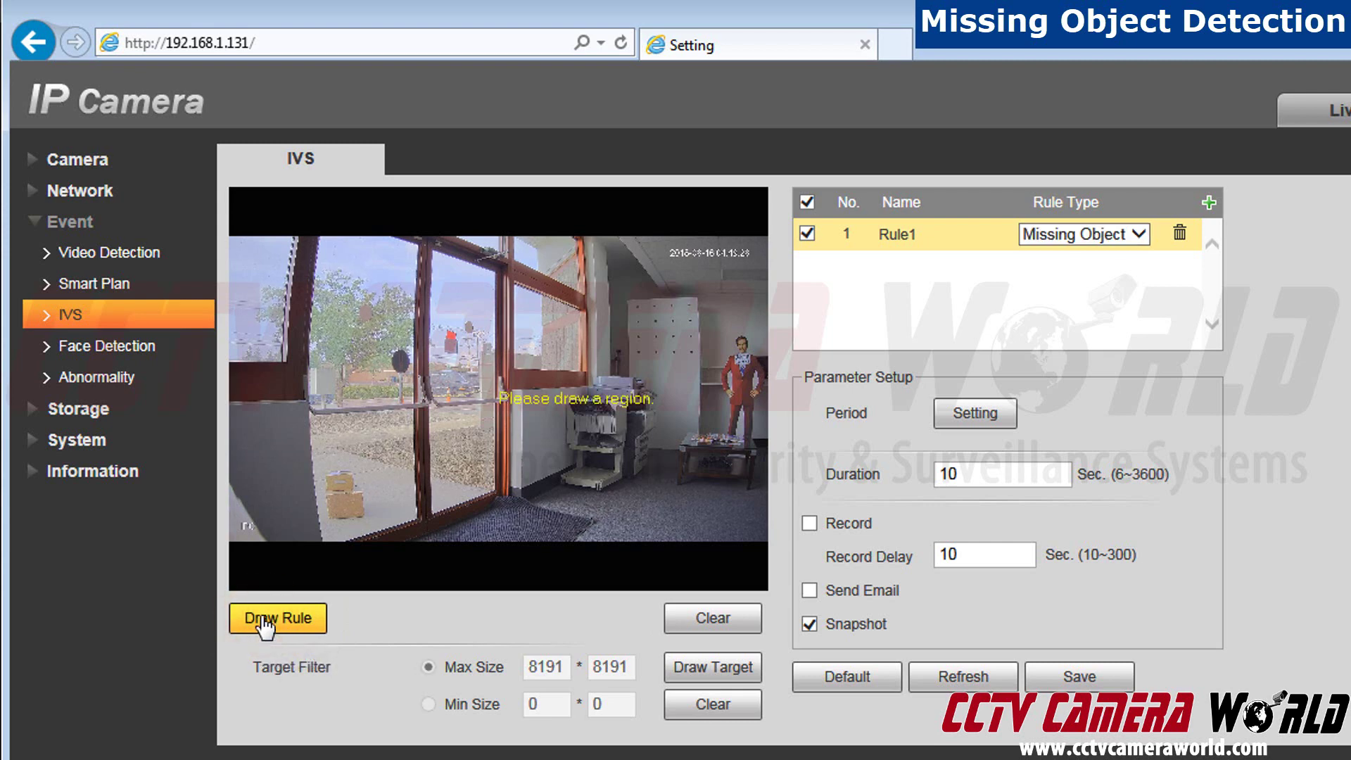
{"action": "left_click", "coordinate": [408, 422]}
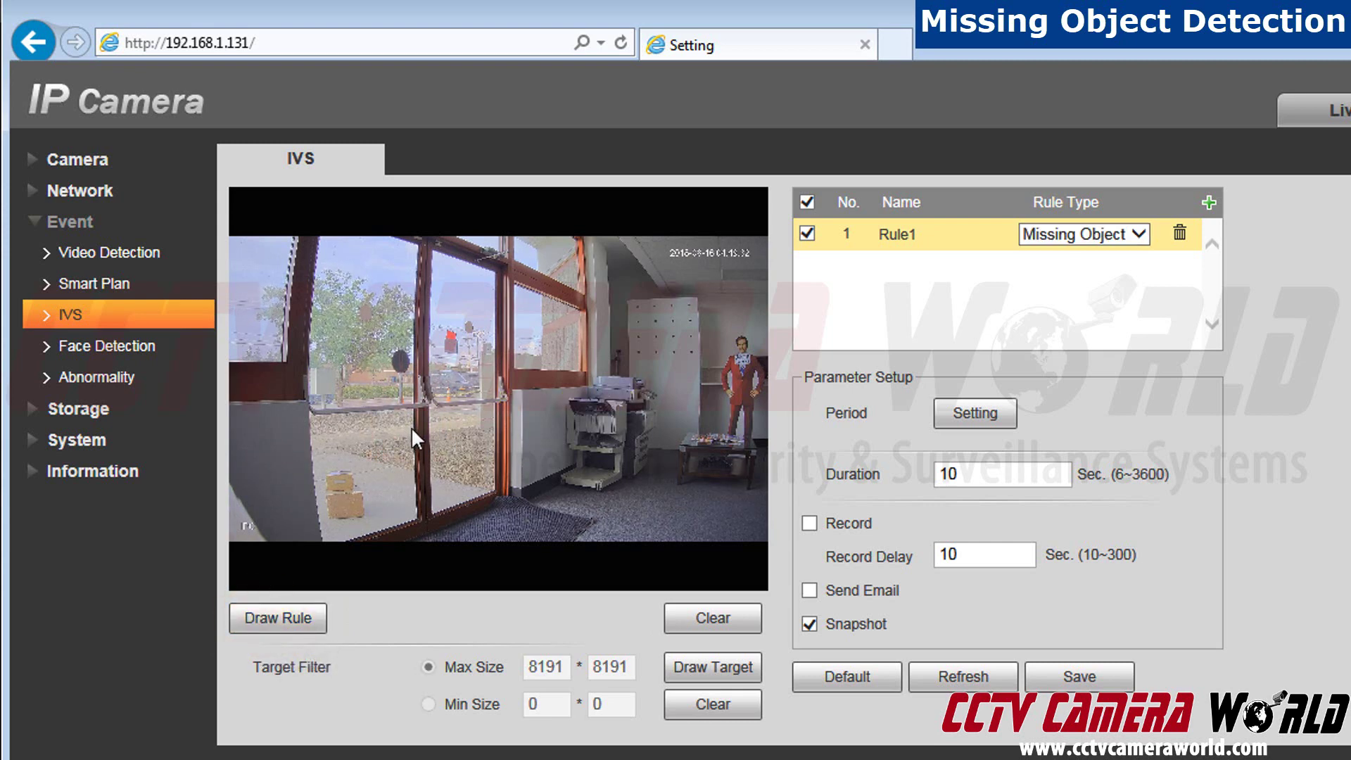
{"action": "left_click", "coordinate": [416, 503]}
{"action": "left_click", "coordinate": [323, 538]}
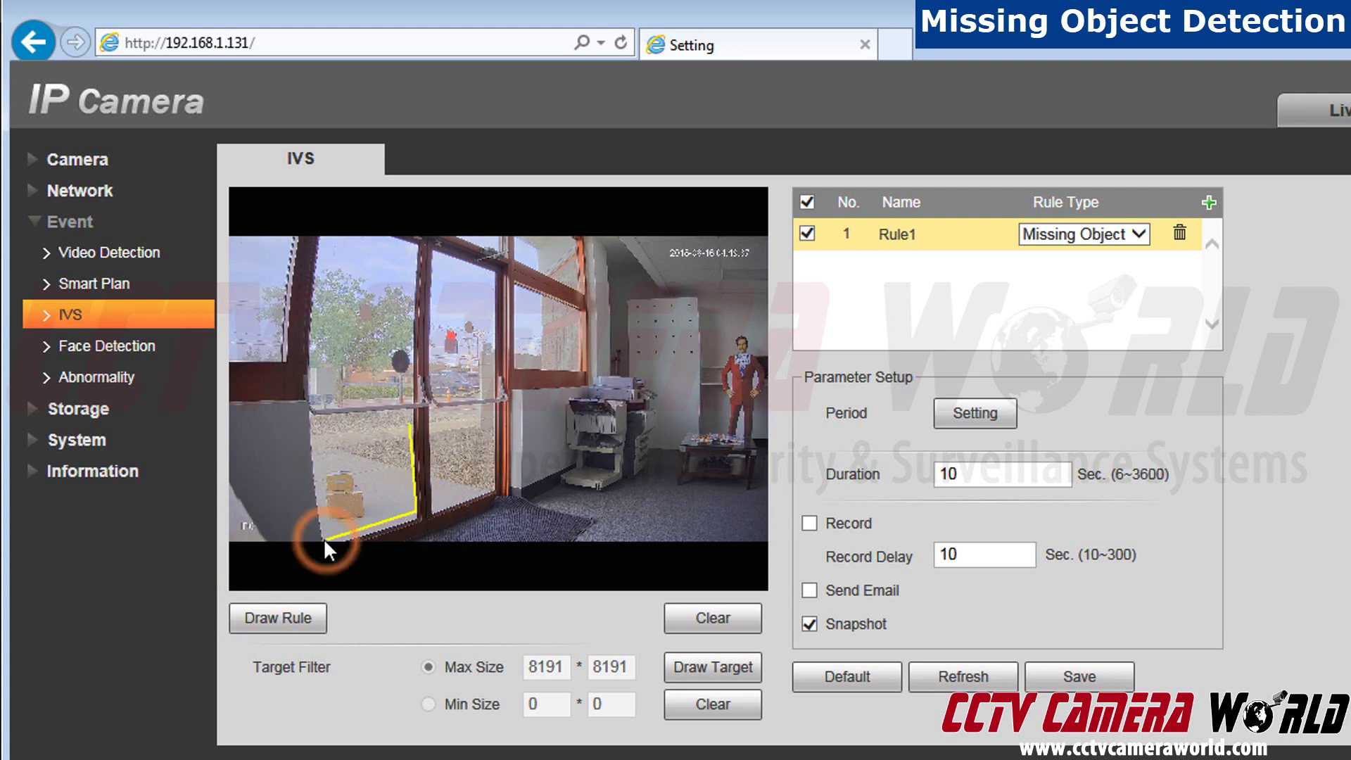
{"action": "left_click", "coordinate": [312, 436]}
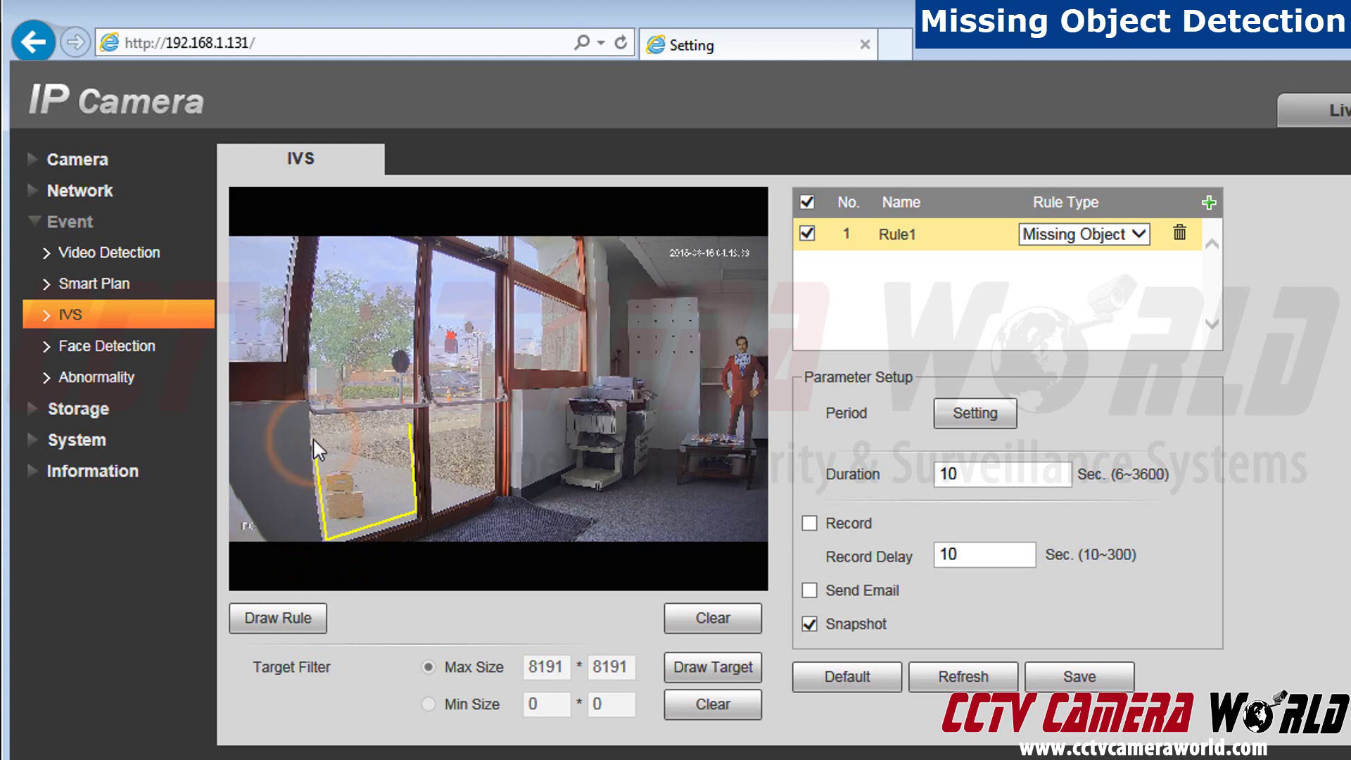
{"action": "right_click", "coordinate": [411, 422]}
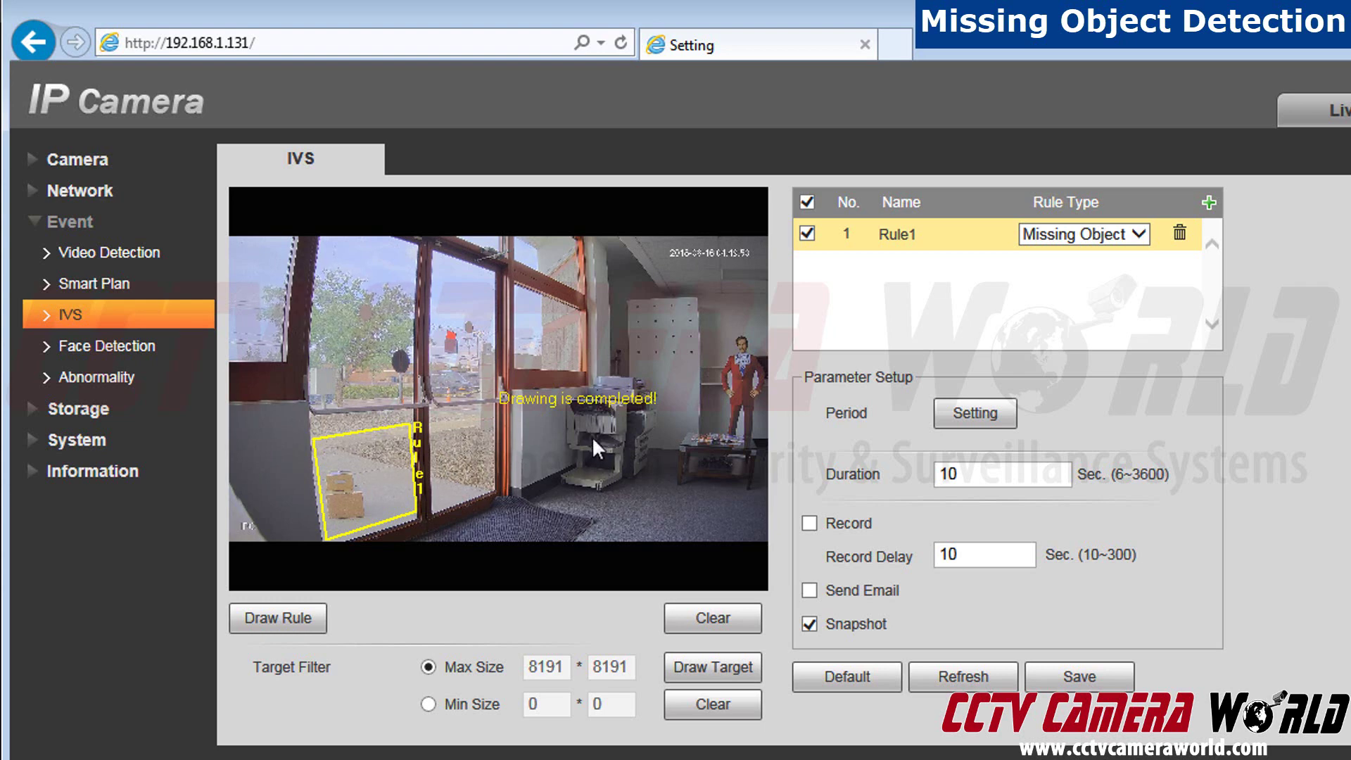
Shrink the Draw Target box around the packages to a max size of 3585 × 3822.
{"action": "left_click", "coordinate": [725, 672]}
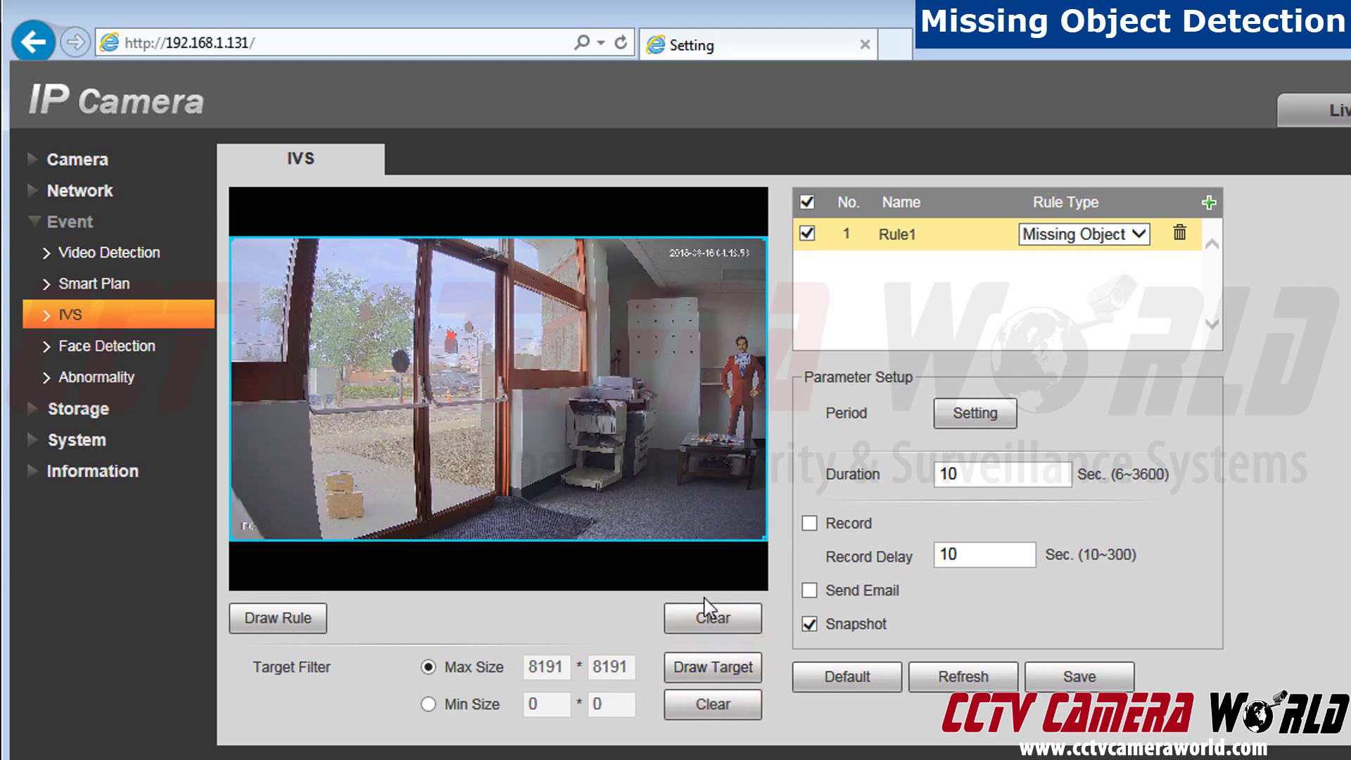
{"action": "left_click", "coordinate": [764, 243]}
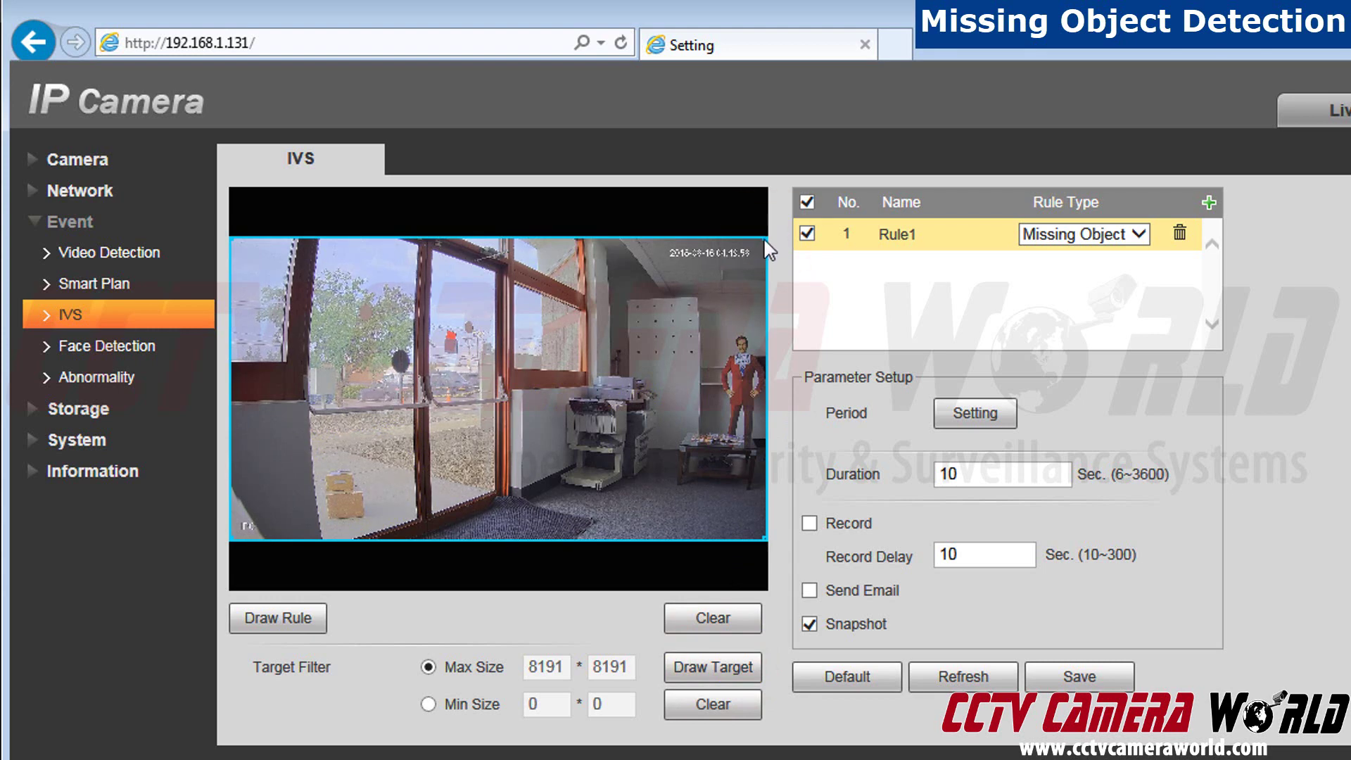
{"action": "left_click_drag", "start_coordinate": [766, 247], "coordinate": [521, 387]}
{"action": "left_click", "coordinate": [232, 385]}
{"action": "left_click_drag", "start_coordinate": [231, 383], "coordinate": [285, 398]}
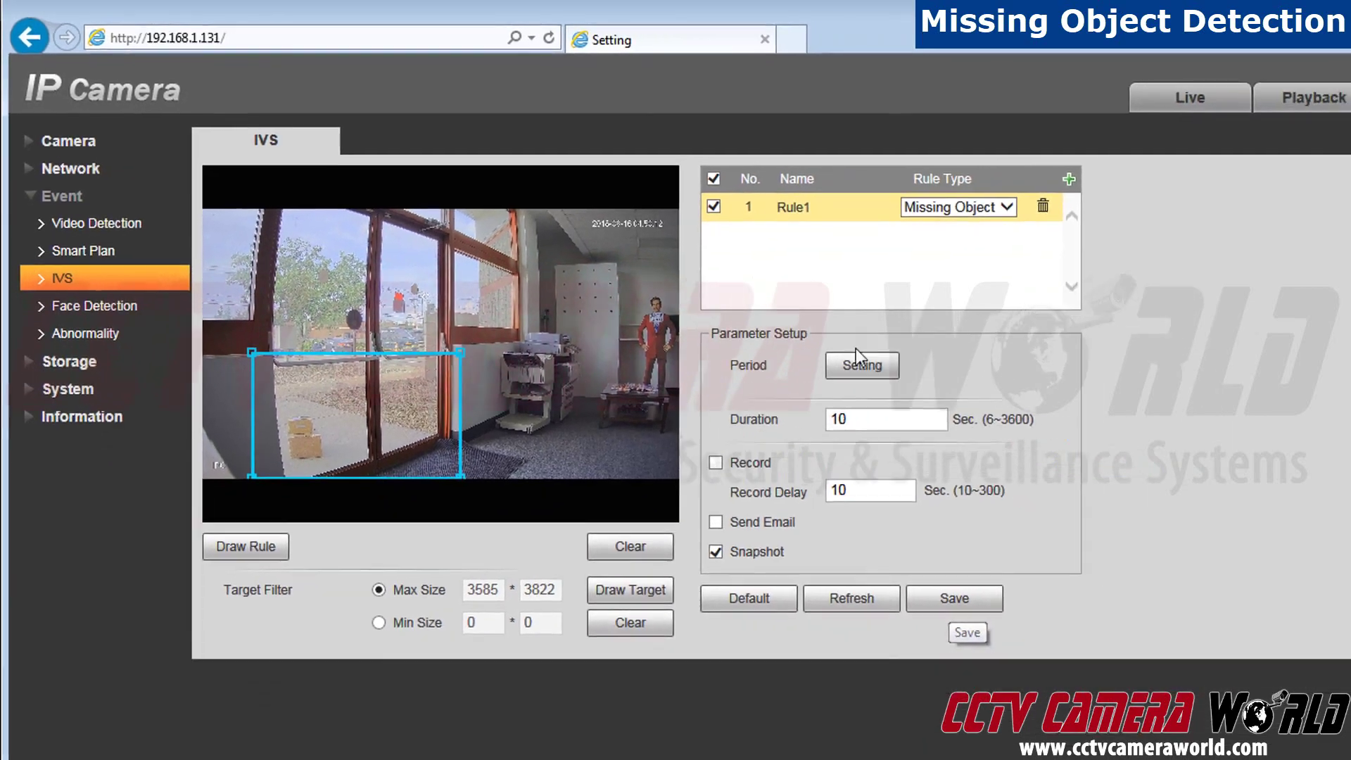
Apply the all-day 00:00:00–23:59:59 period to Monday–Friday only, excluding Sunday and Saturday, and save.
{"action": "left_click", "coordinate": [975, 413]}
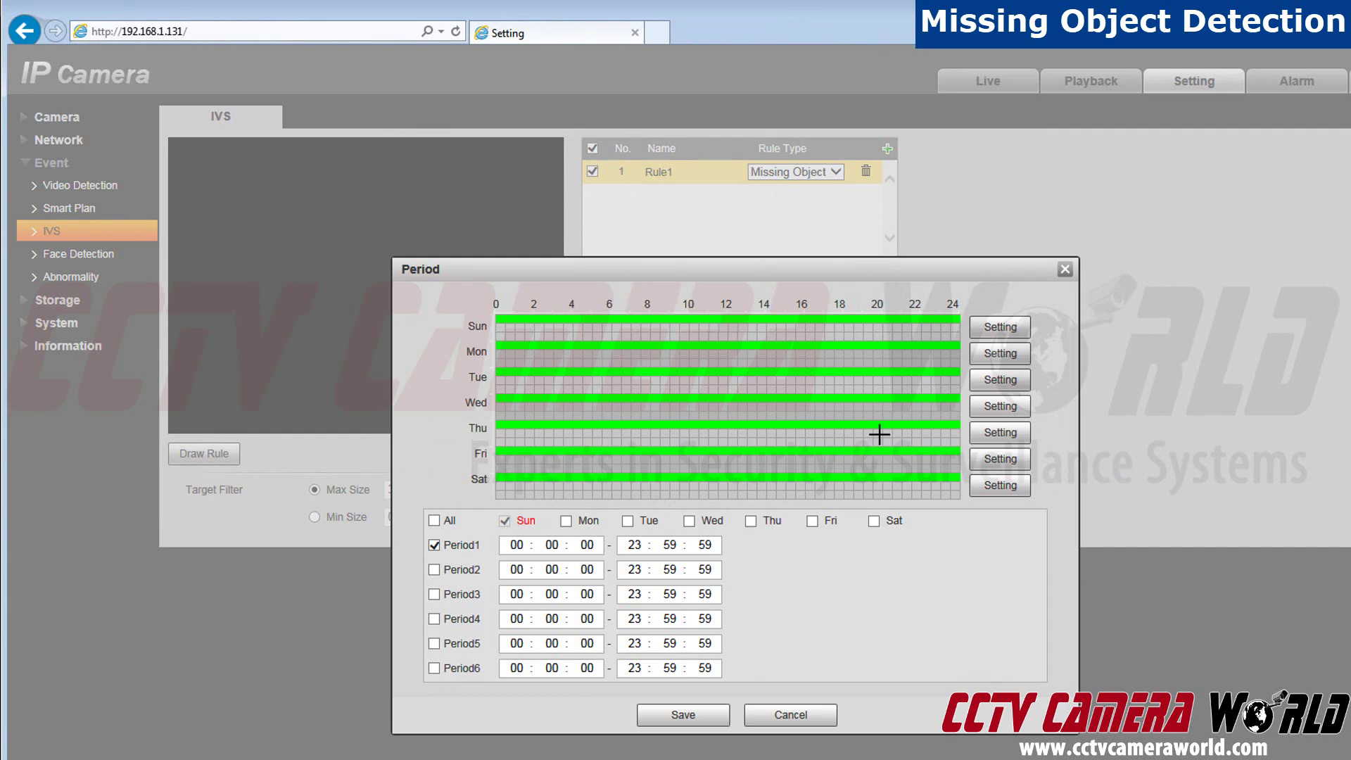
{"action": "left_click", "coordinate": [1015, 355]}
{"action": "left_click", "coordinate": [434, 520]}
{"action": "left_click", "coordinate": [505, 521]}
{"action": "left_click", "coordinate": [873, 521]}
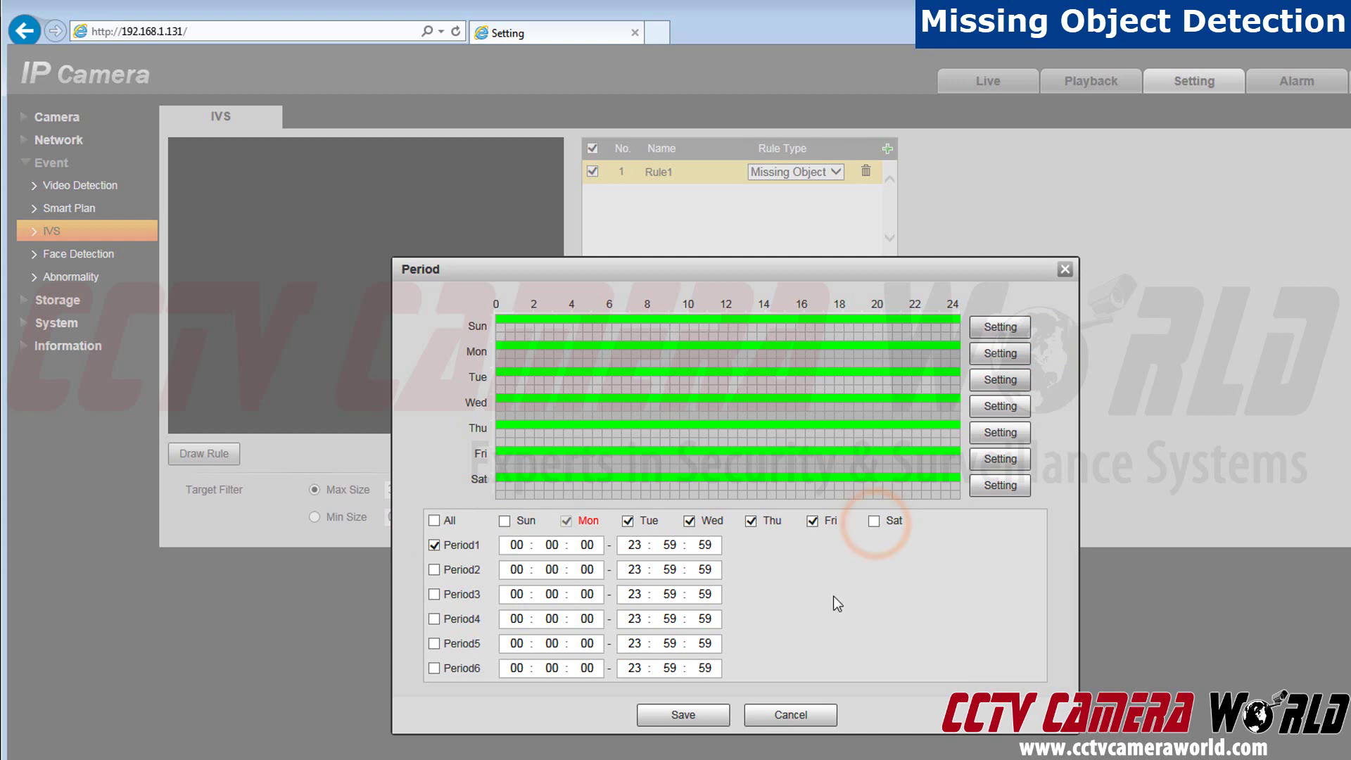
{"action": "left_click", "coordinate": [680, 717]}
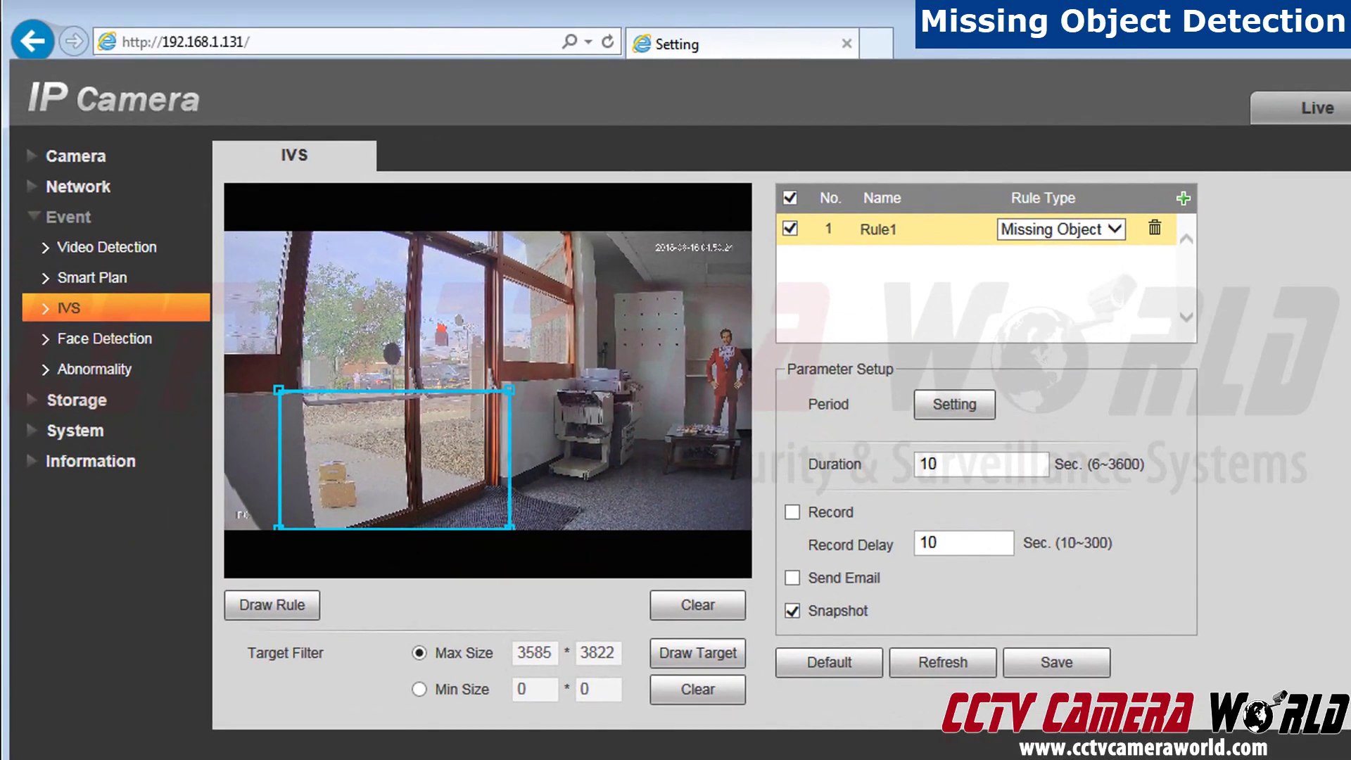
Check Record for Rule1, keeping Snapshot on and Send Email off, and save the IVS page.
{"action": "left_click", "coordinate": [783, 513]}
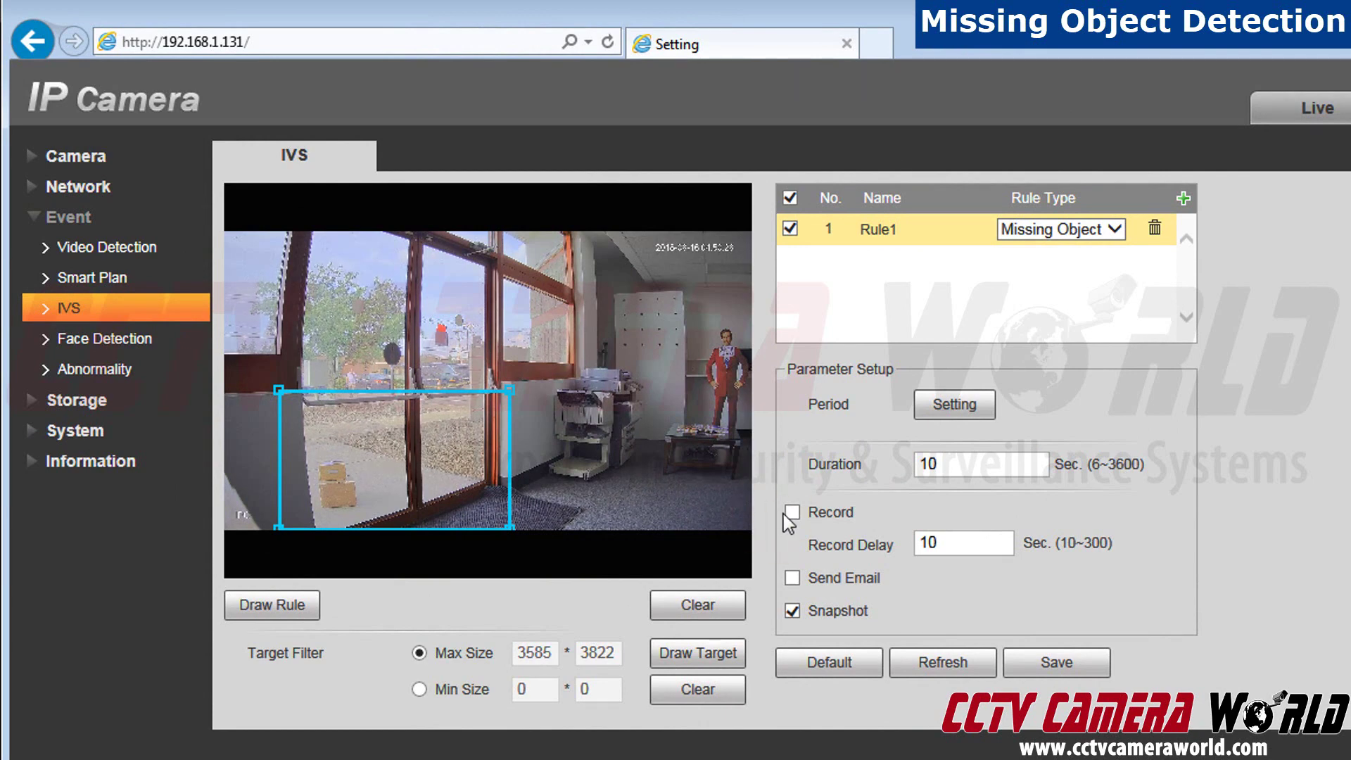
{"action": "left_click", "coordinate": [796, 515]}
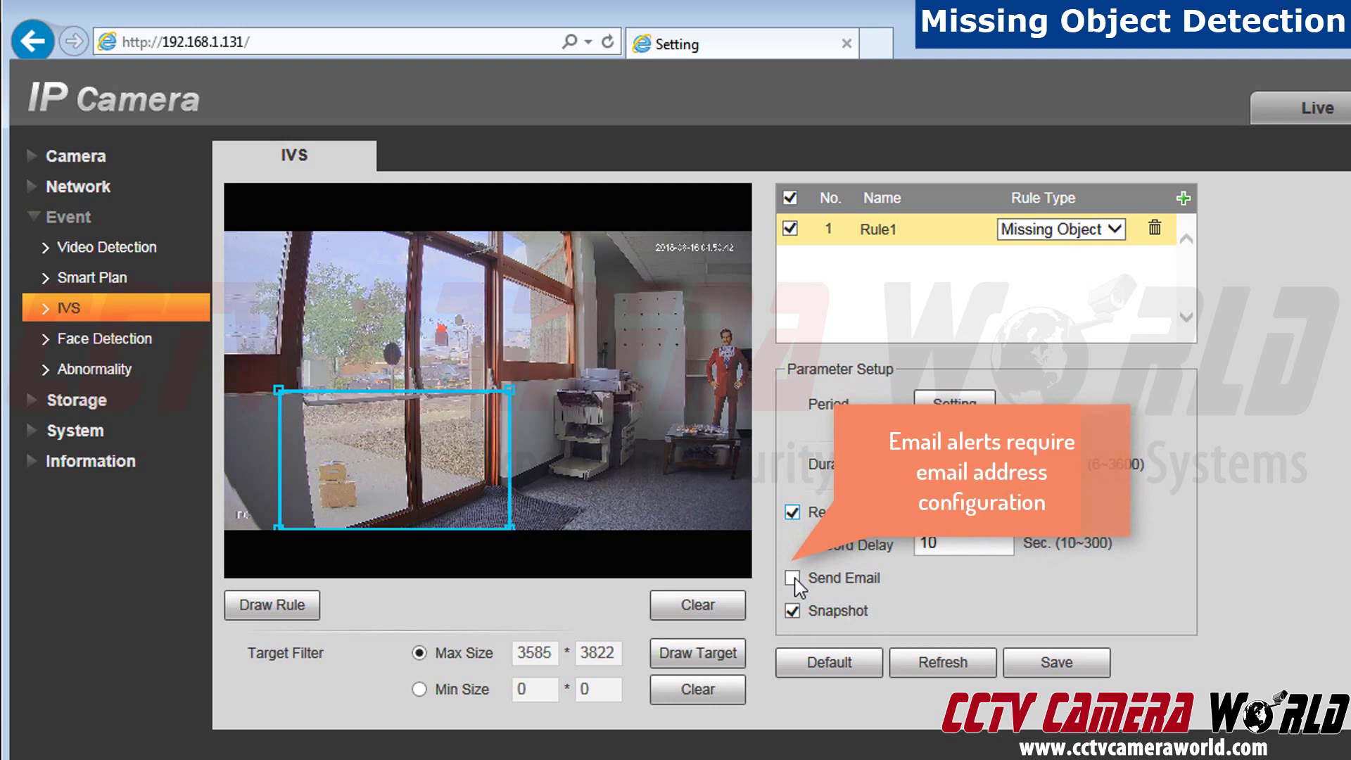
{"action": "left_click", "coordinate": [1042, 667]}
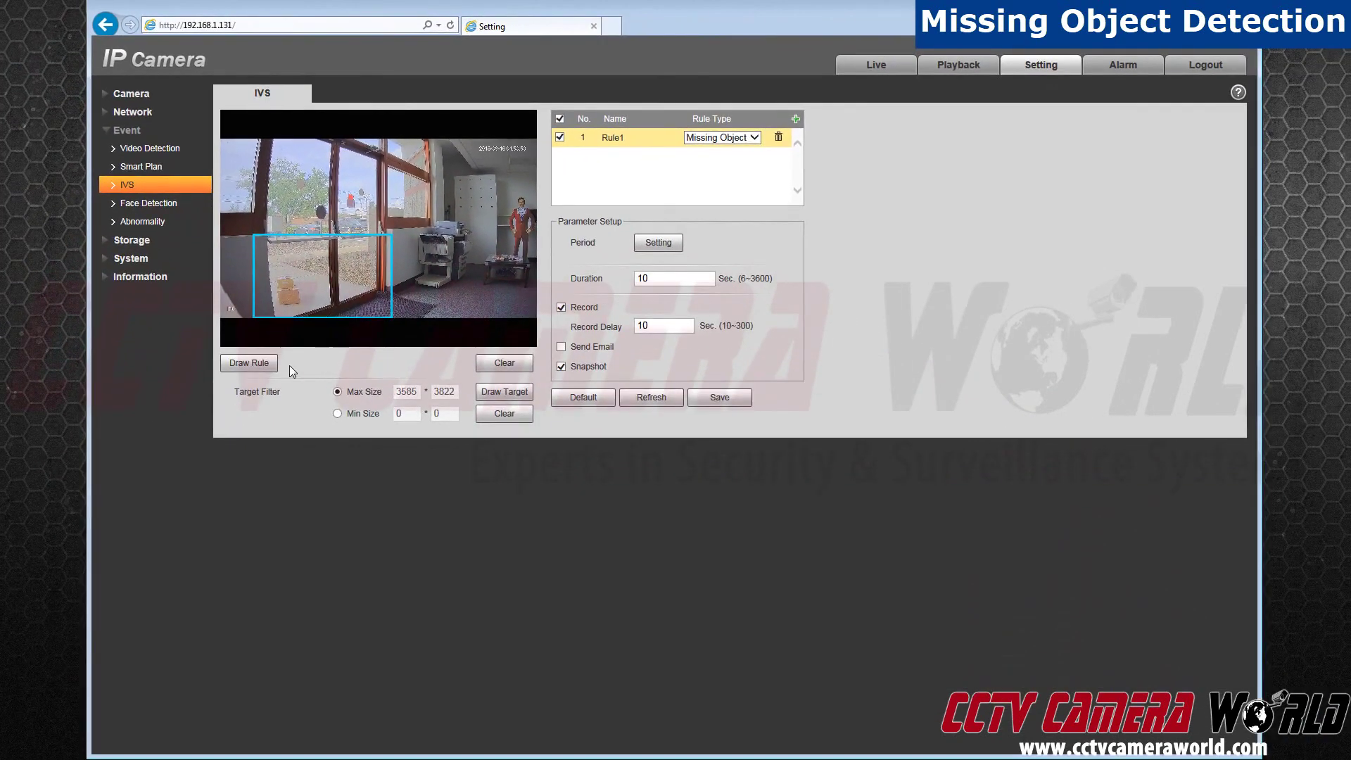
Switch to the Live view and enable the Rules Info overlay on the video.
{"action": "left_click", "coordinate": [849, 66]}
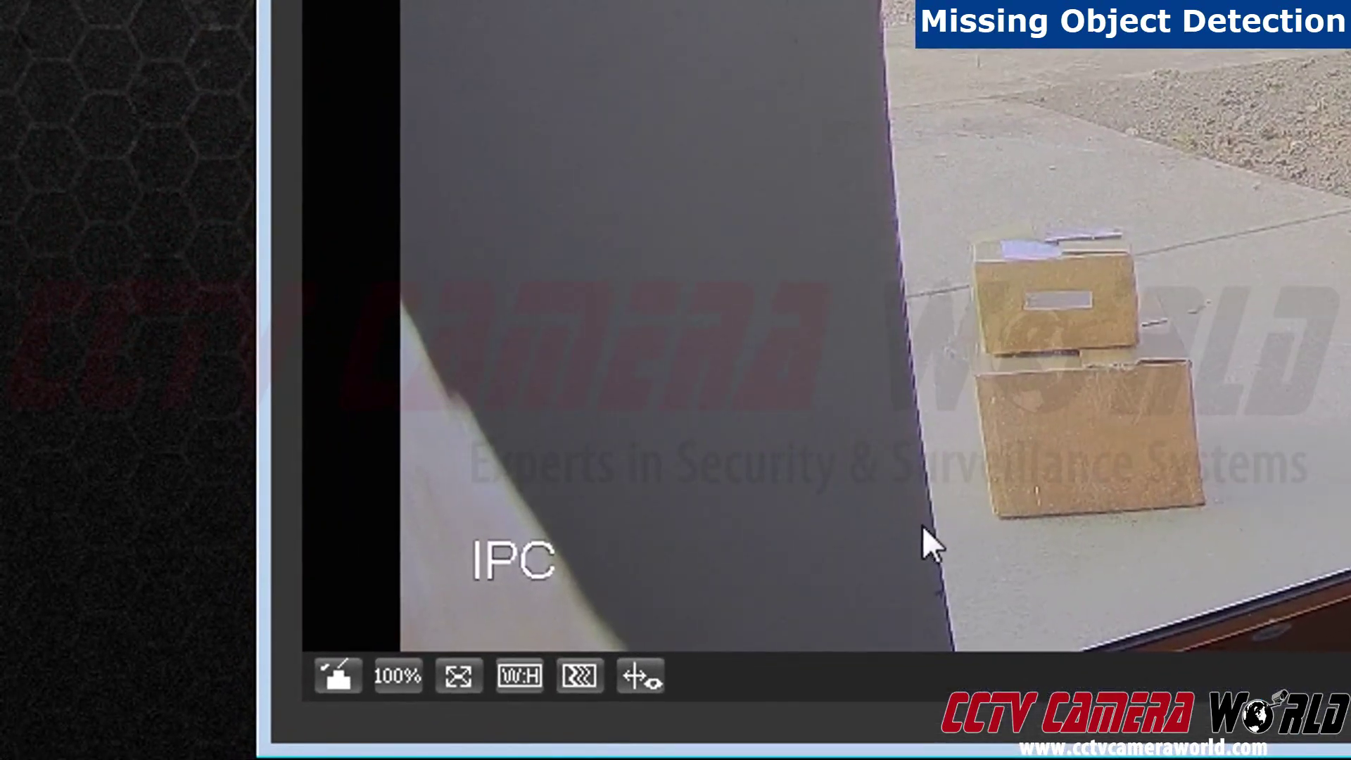
{"action": "left_click", "coordinate": [643, 678]}
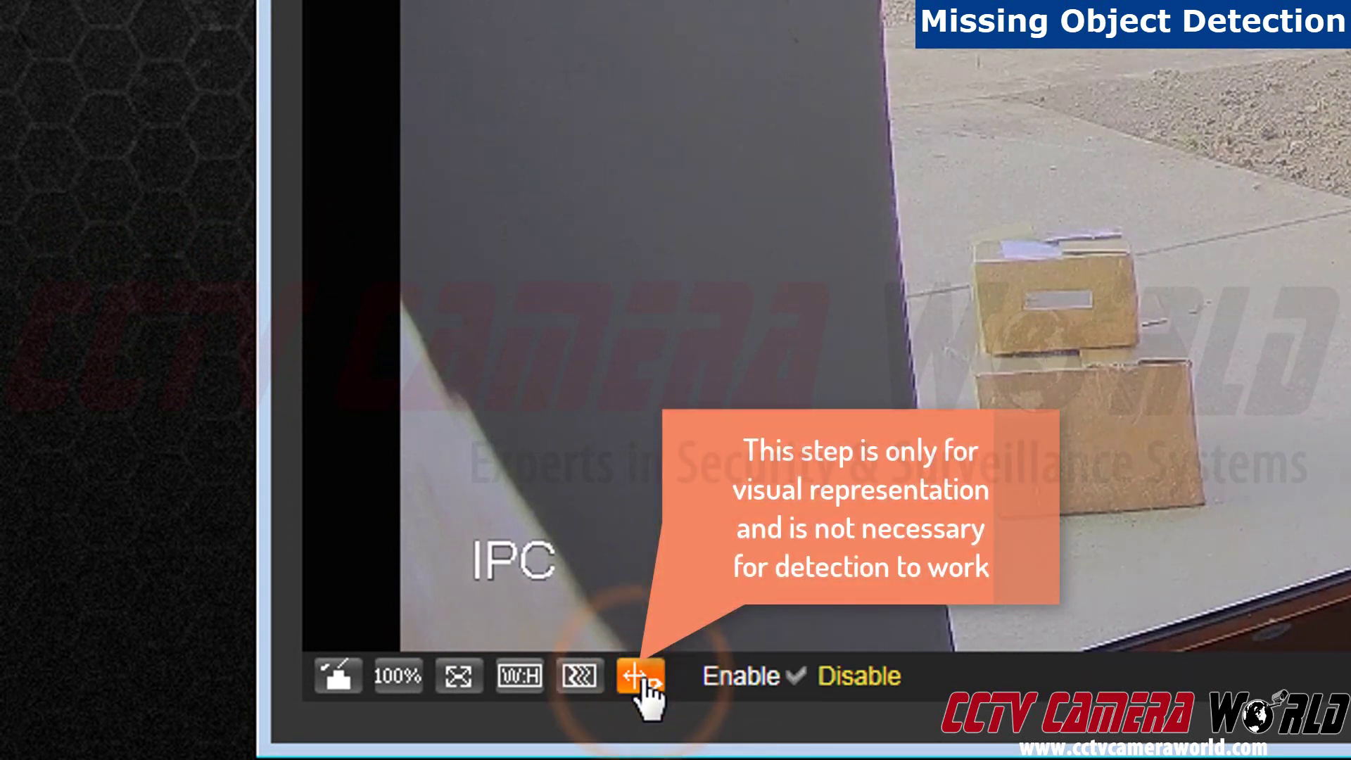
{"action": "left_click", "coordinate": [741, 676]}
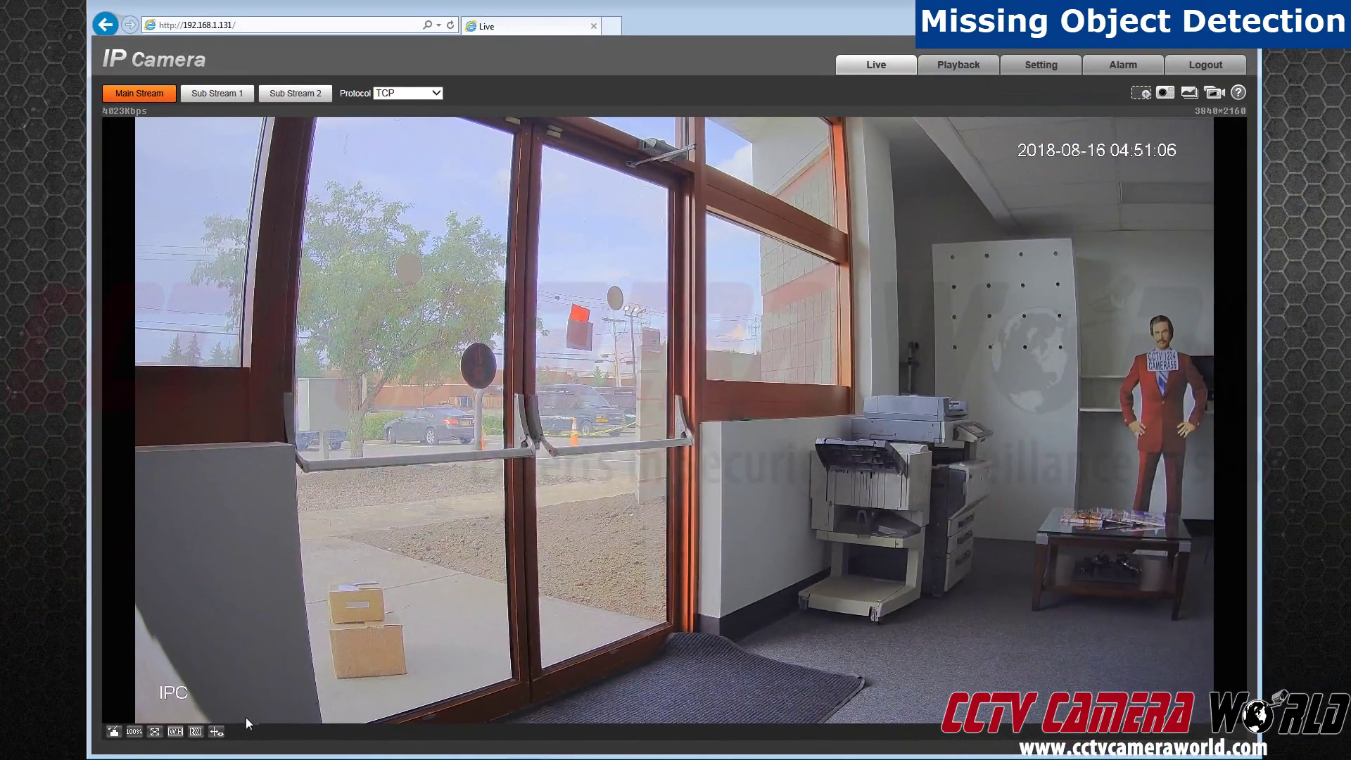